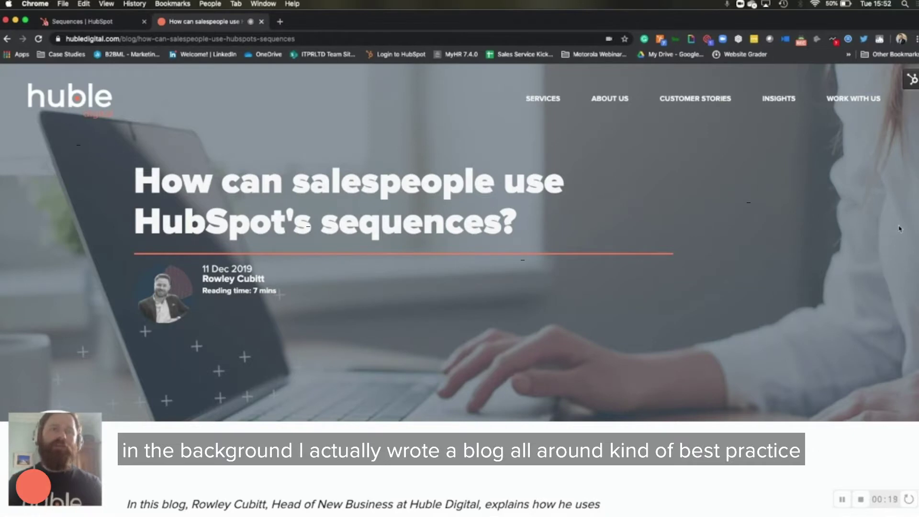
Go to the HubSpot Sequences list and start creating a new sequence.
scroll(727, 227, down, 1)
scroll(727, 227, down, 2)
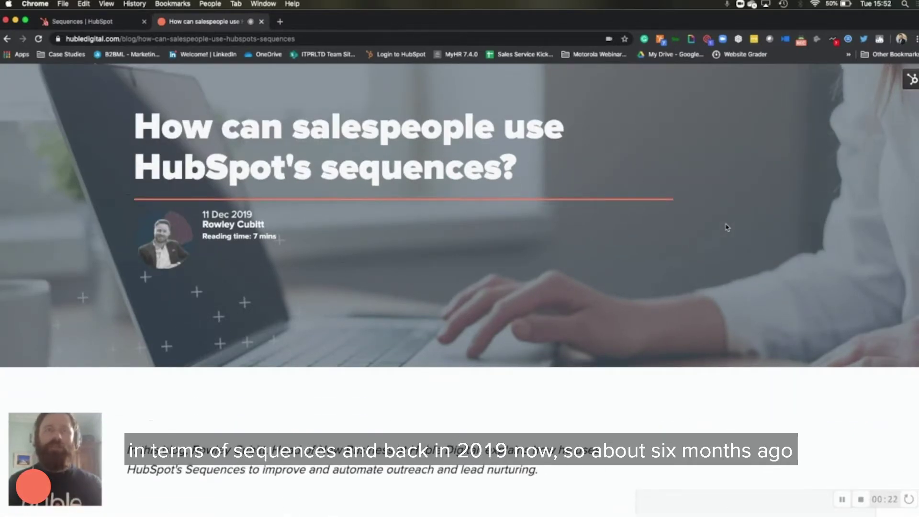
scroll(727, 227, down, 1)
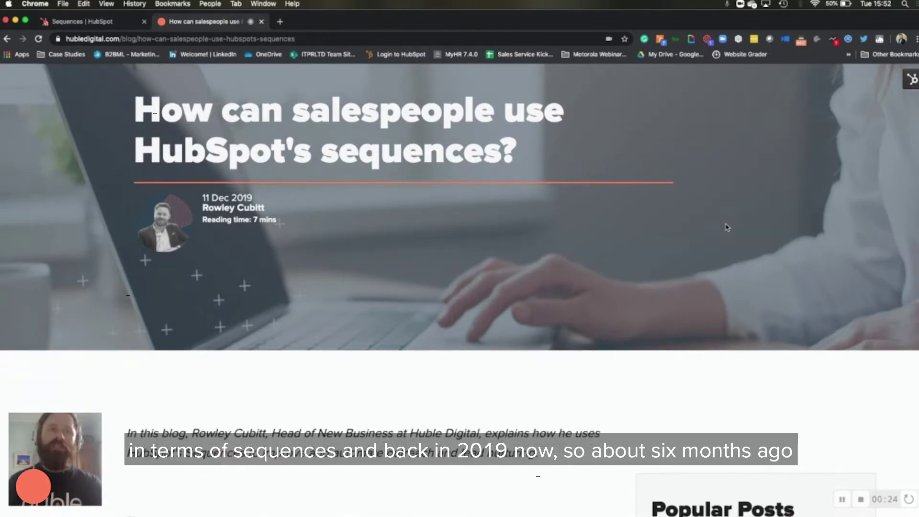
scroll(727, 227, down, 12)
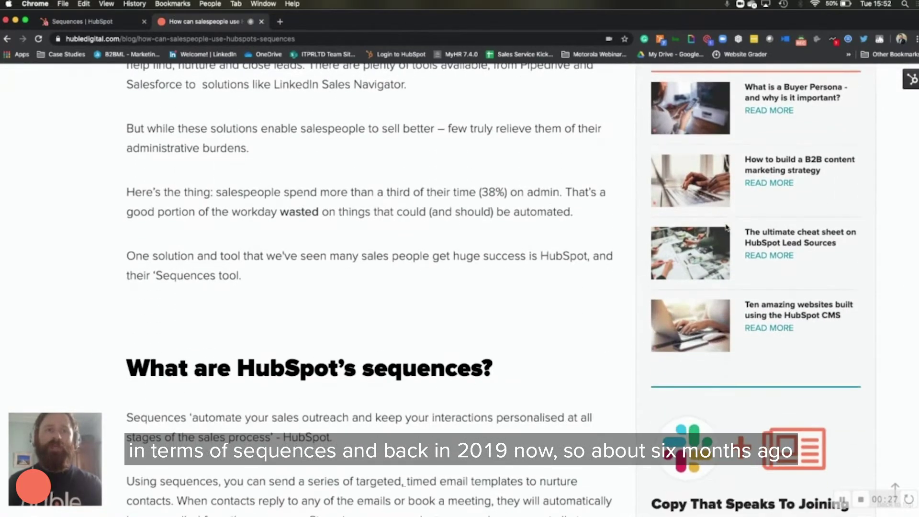
scroll(504, 216, down, 11)
scroll(504, 216, up, 1)
scroll(505, 216, down, 1)
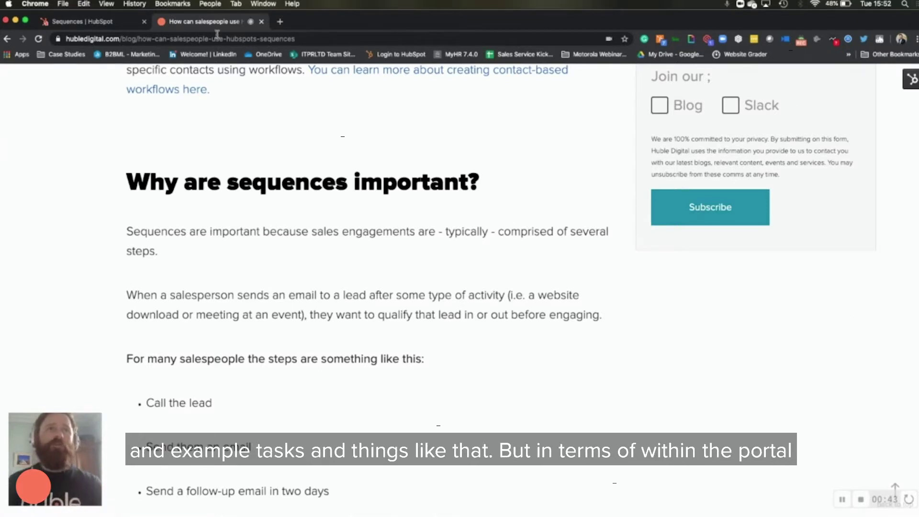
click(126, 28)
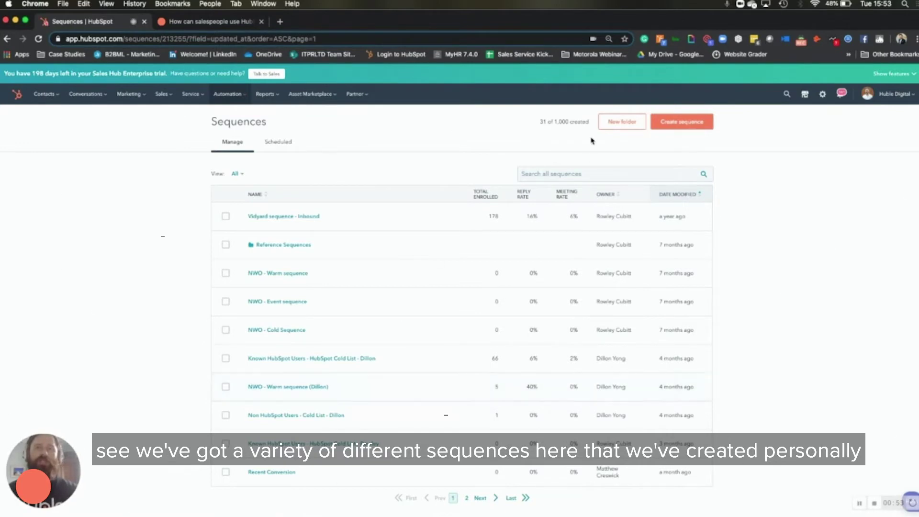
click(685, 126)
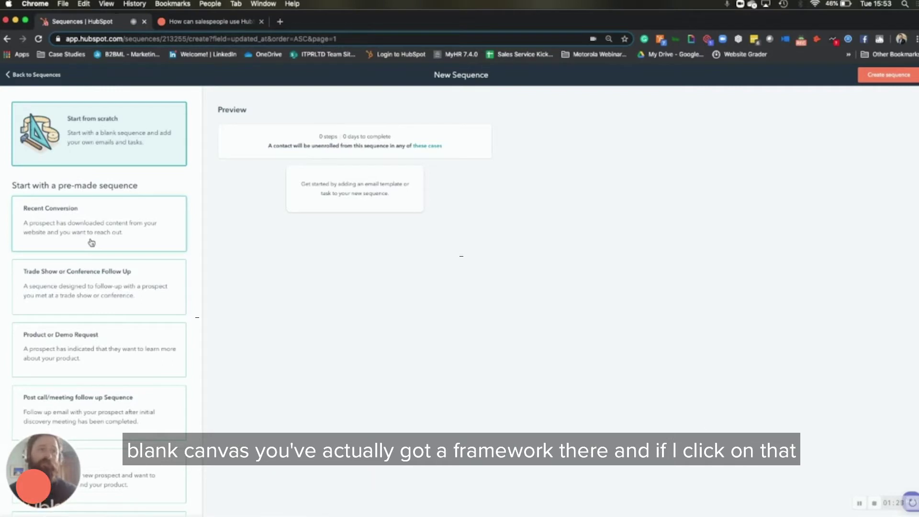
Preview the Recent Conversion template's emails and follow-up call task across its seven days.
click(91, 243)
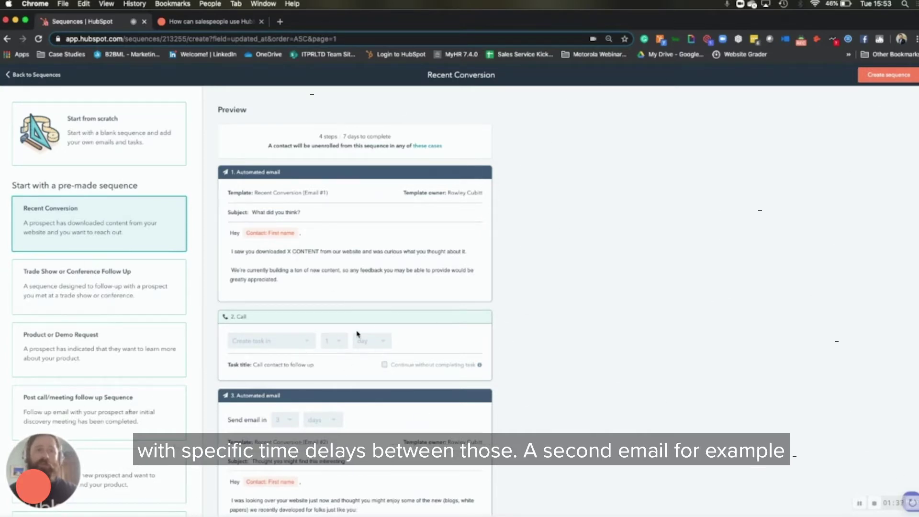
scroll(357, 334, down, 3)
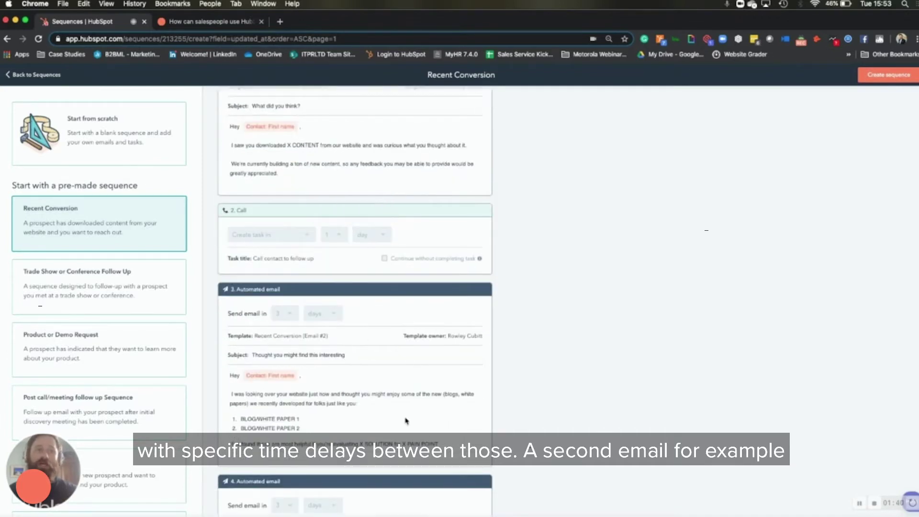
scroll(420, 372, down, 4)
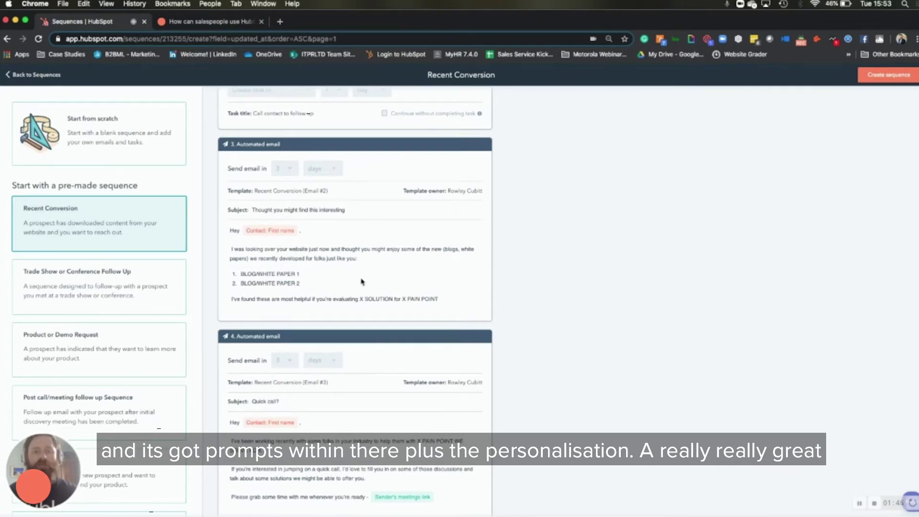
scroll(363, 281, up, 5)
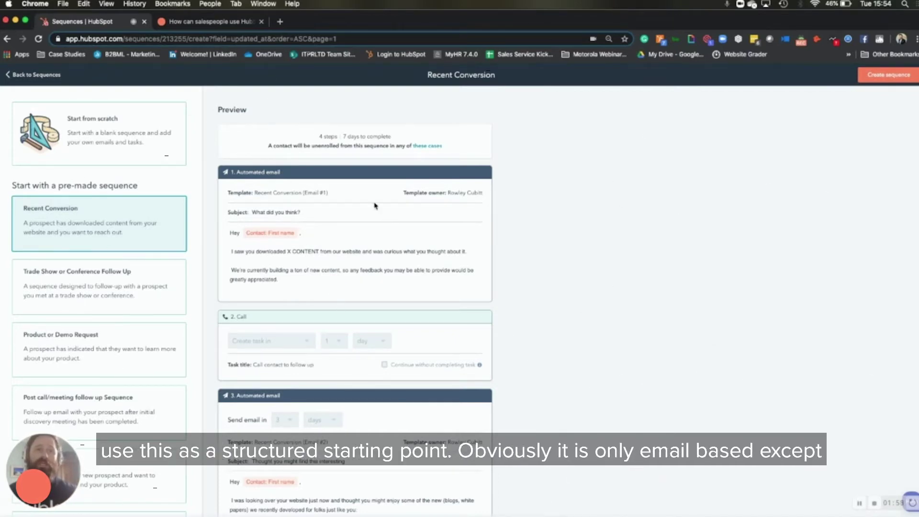
scroll(374, 268, down, 3)
scroll(375, 267, down, 3)
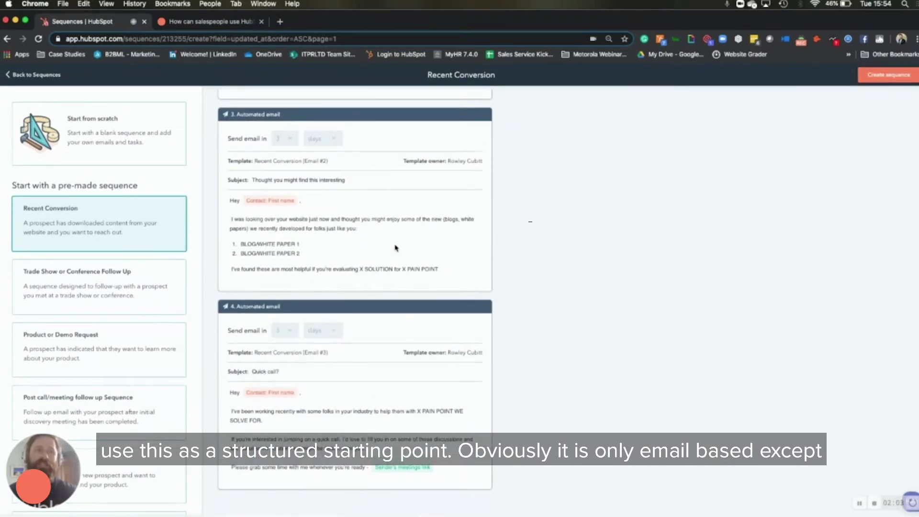
scroll(395, 248, up, 6)
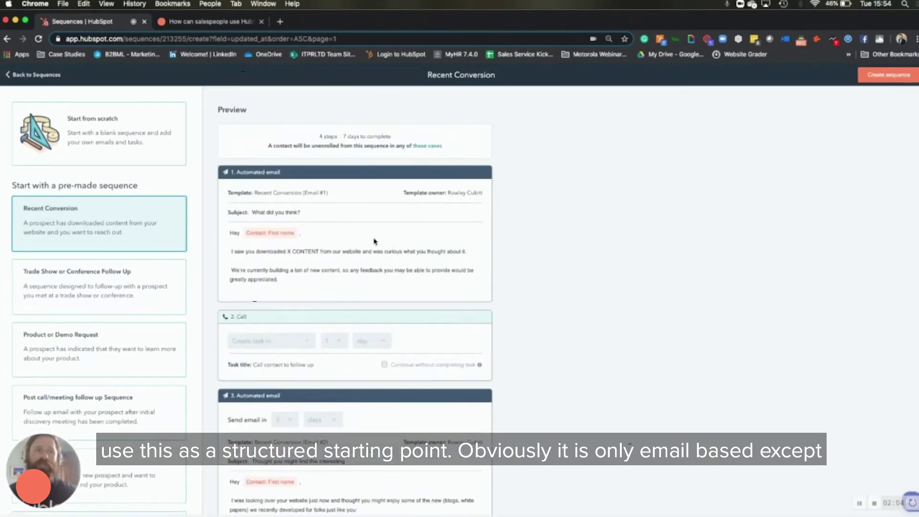
scroll(364, 343, down, 2)
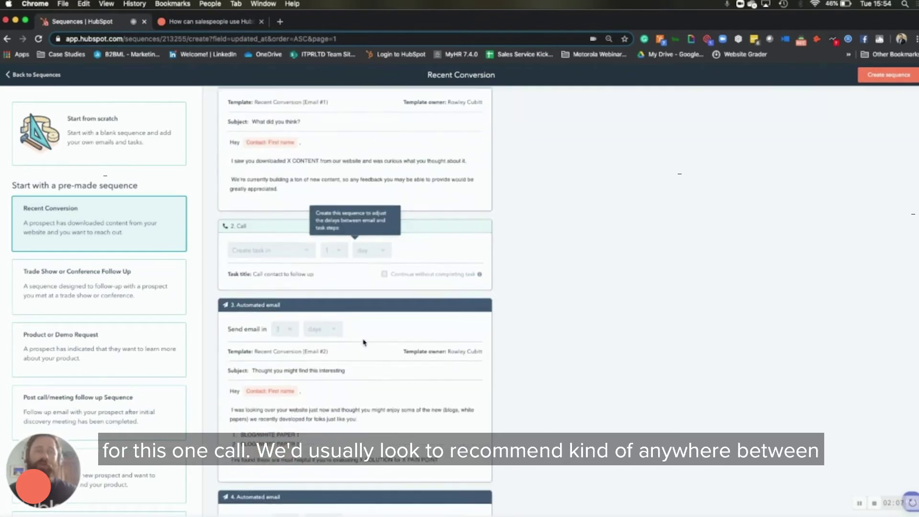
scroll(364, 343, up, 1)
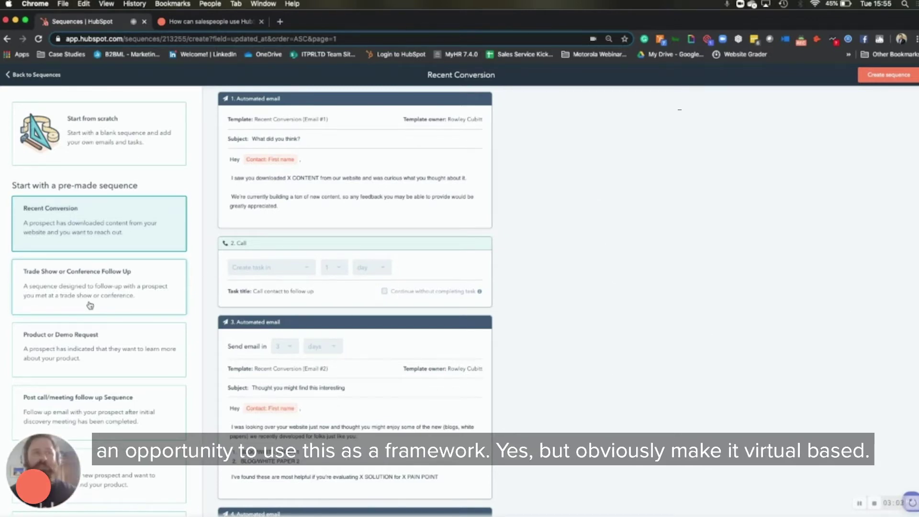
Review the Trade Show or Conference Follow Up template's three emails, then browse further templates.
click(90, 305)
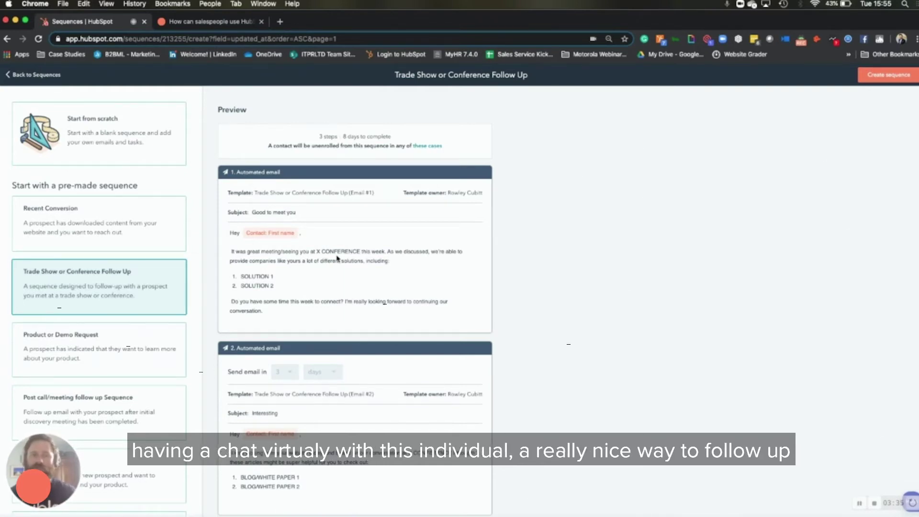
scroll(338, 259, down, 5)
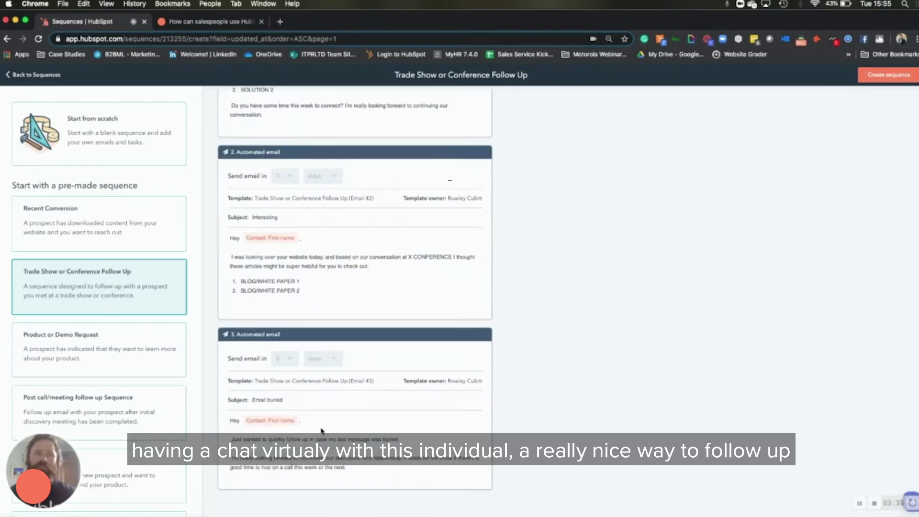
scroll(347, 442, up, 2)
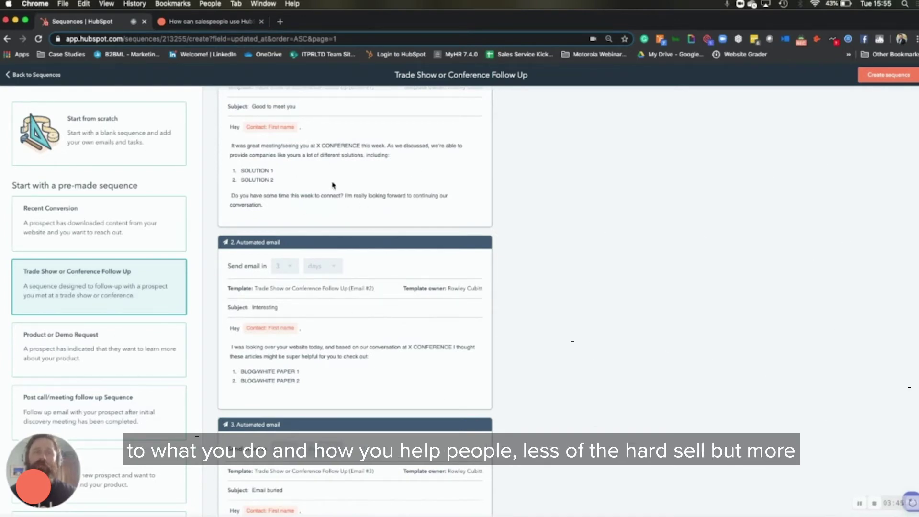
scroll(333, 185, down, 4)
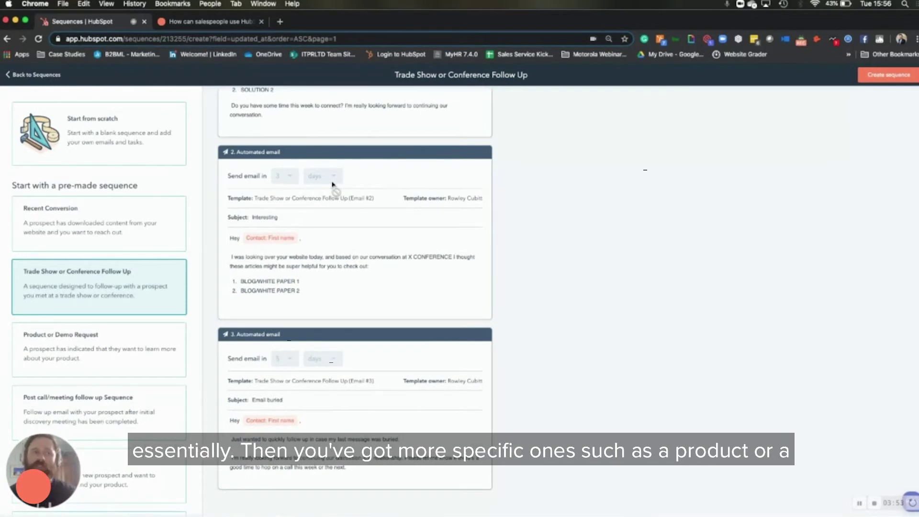
scroll(105, 318, down, 5)
scroll(105, 318, down, 2)
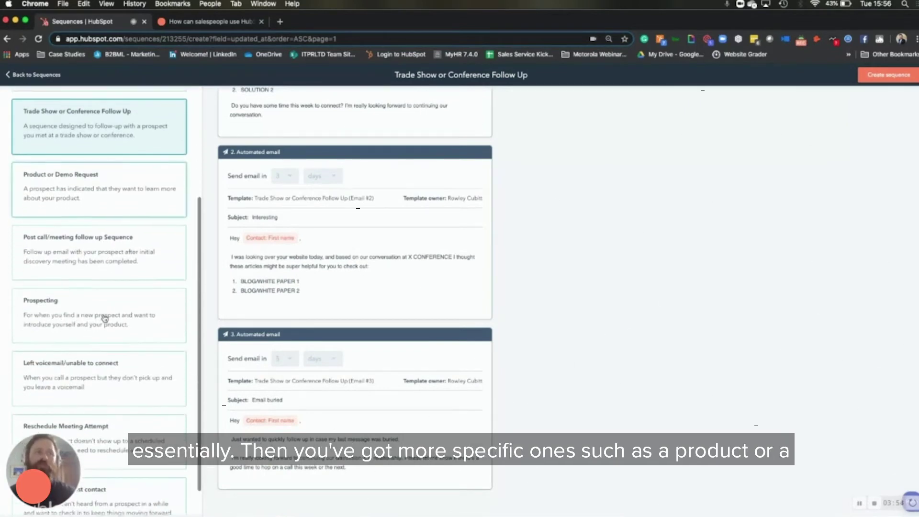
click(94, 205)
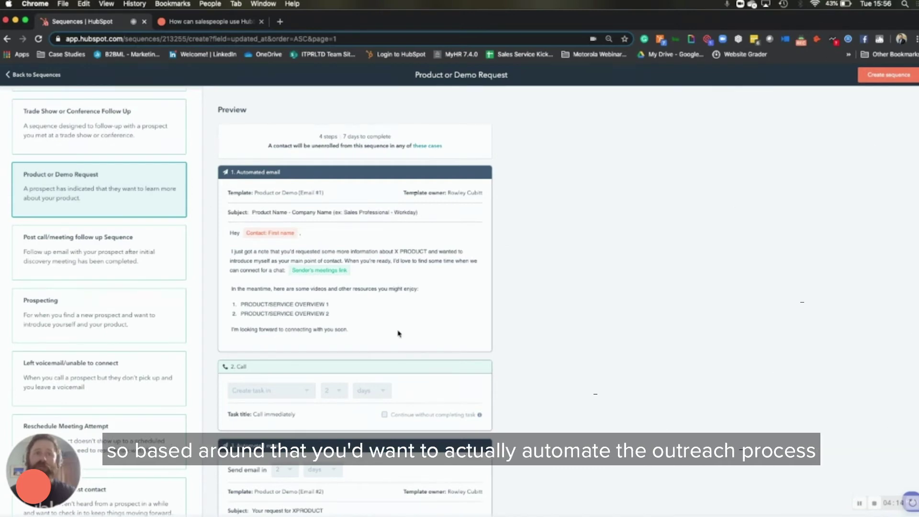
scroll(399, 334, down, 5)
scroll(399, 334, down, 2)
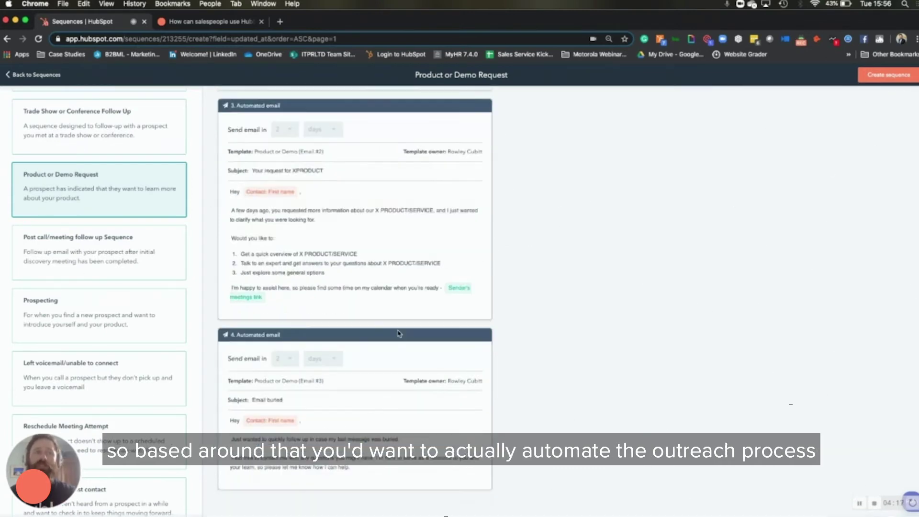
scroll(399, 334, up, 7)
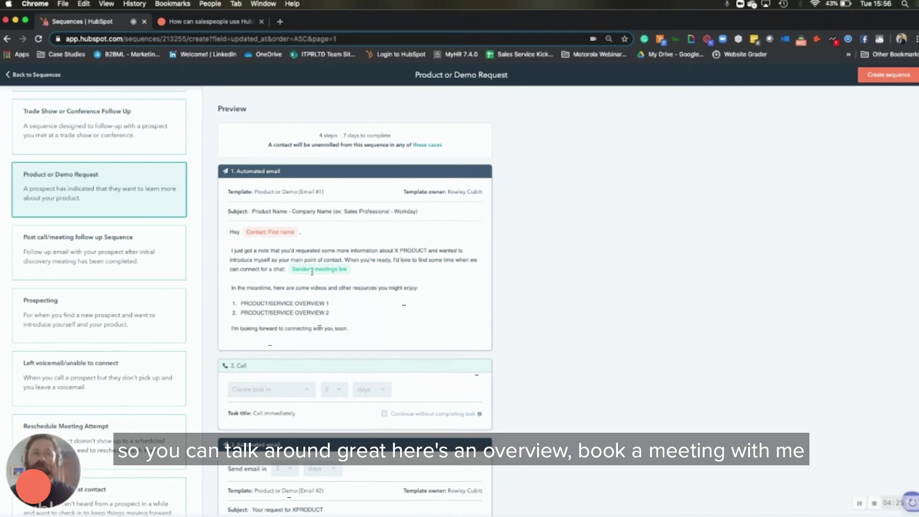
scroll(387, 324, down, 4)
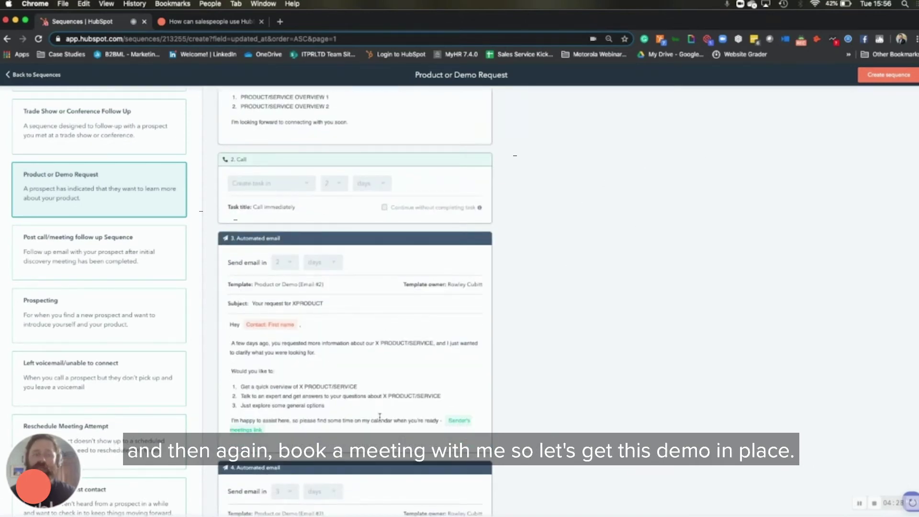
scroll(380, 417, down, 3)
scroll(381, 419, up, 4)
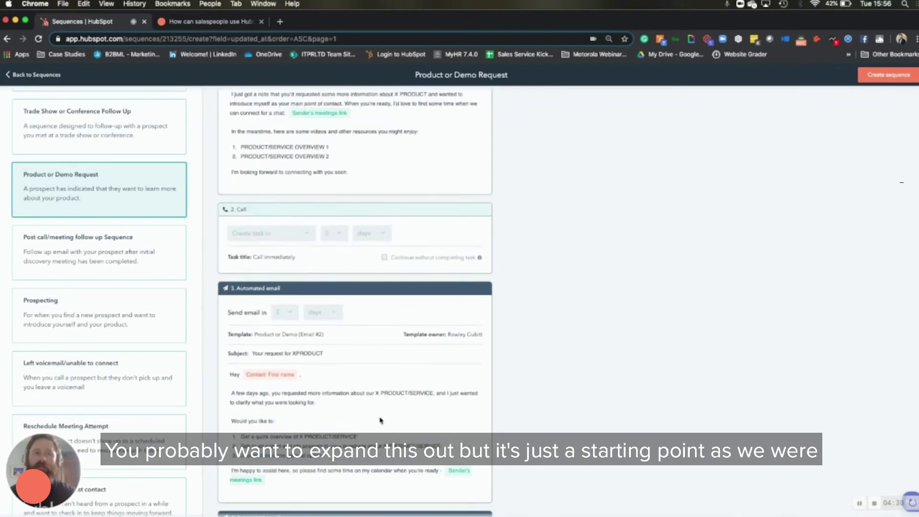
scroll(402, 252, down, 4)
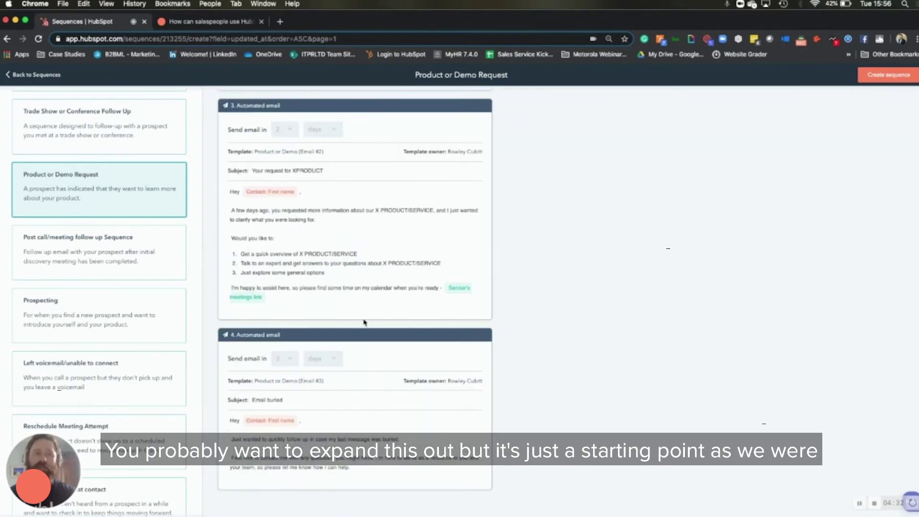
scroll(361, 280, up, 4)
scroll(120, 300, down, 1)
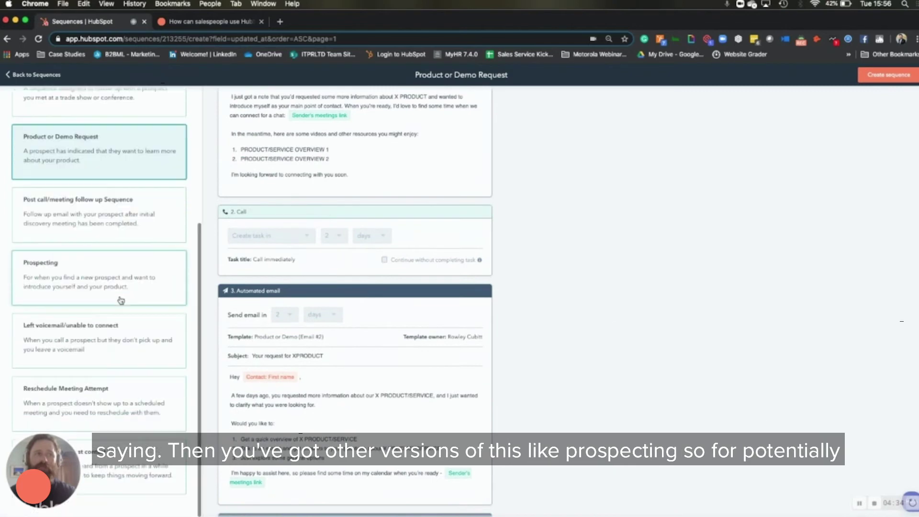
Review the Prospecting template's five steps over six days and create a sequence from it.
click(88, 265)
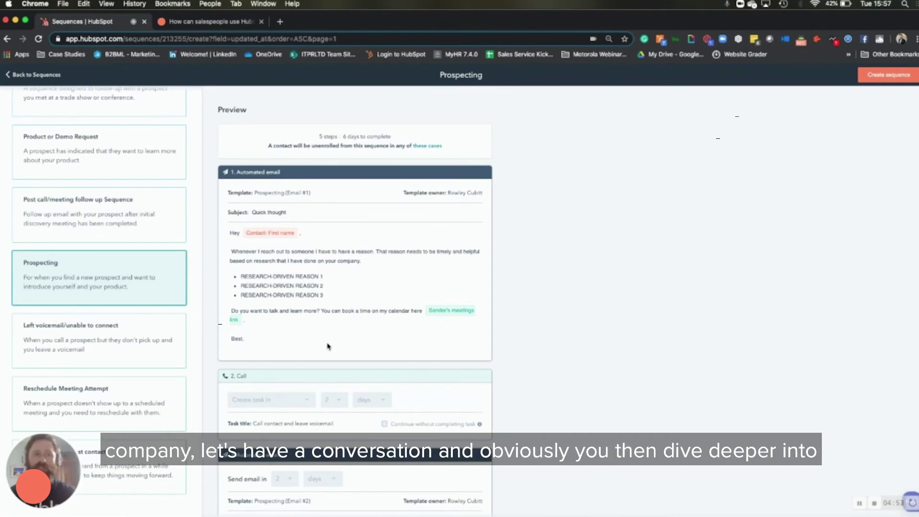
scroll(328, 345, down, 7)
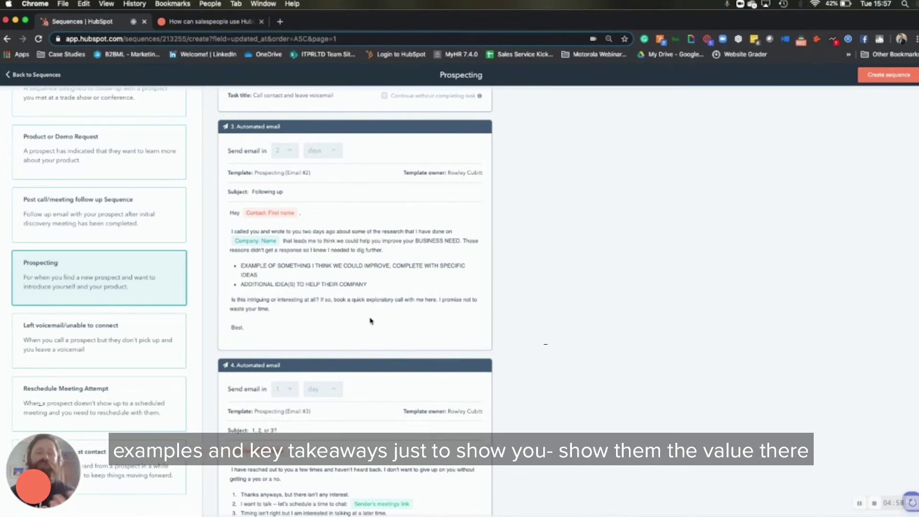
scroll(370, 320, down, 3)
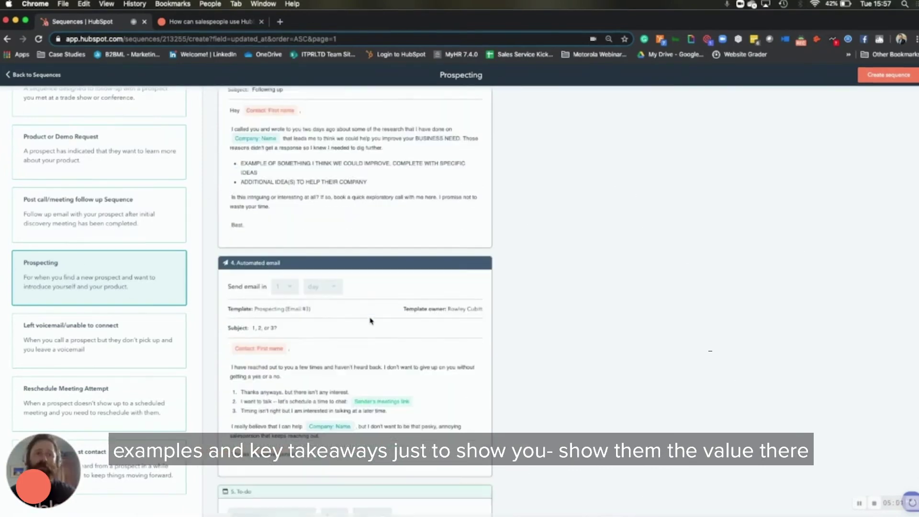
scroll(447, 319, down, 1)
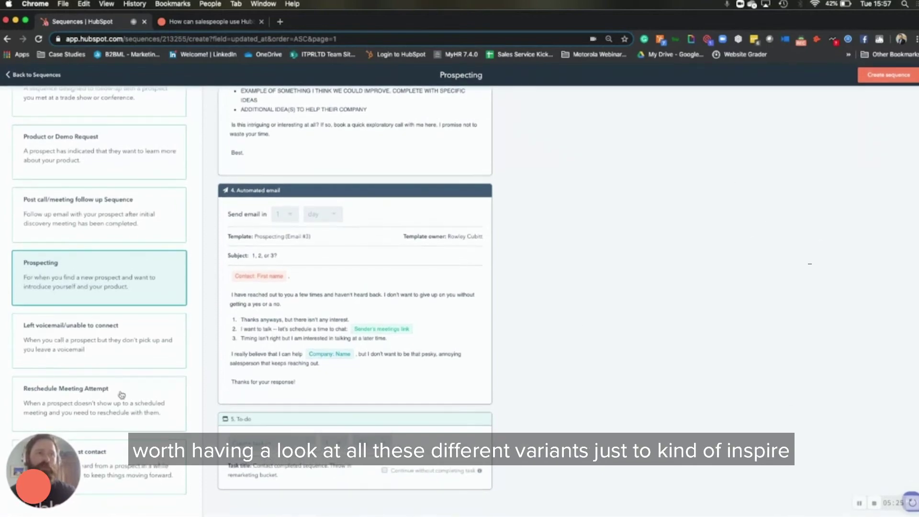
scroll(122, 396, up, 5)
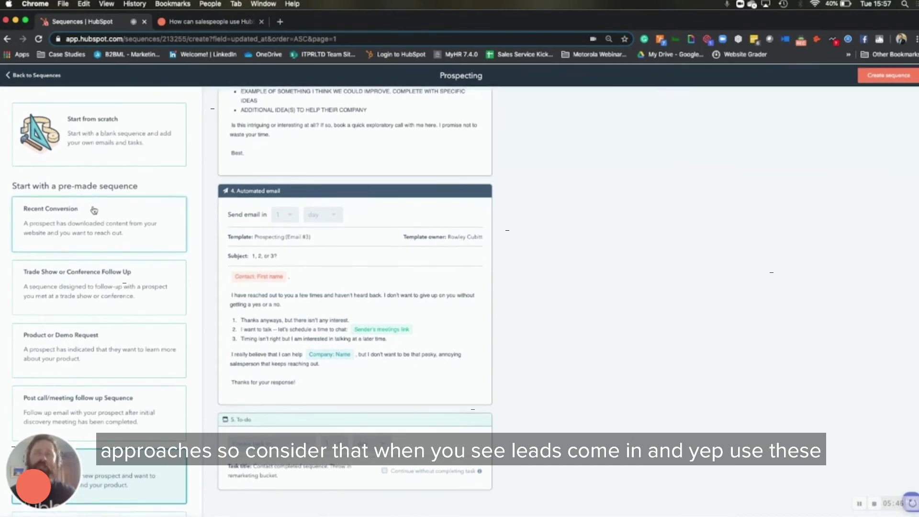
scroll(575, 302, up, 10)
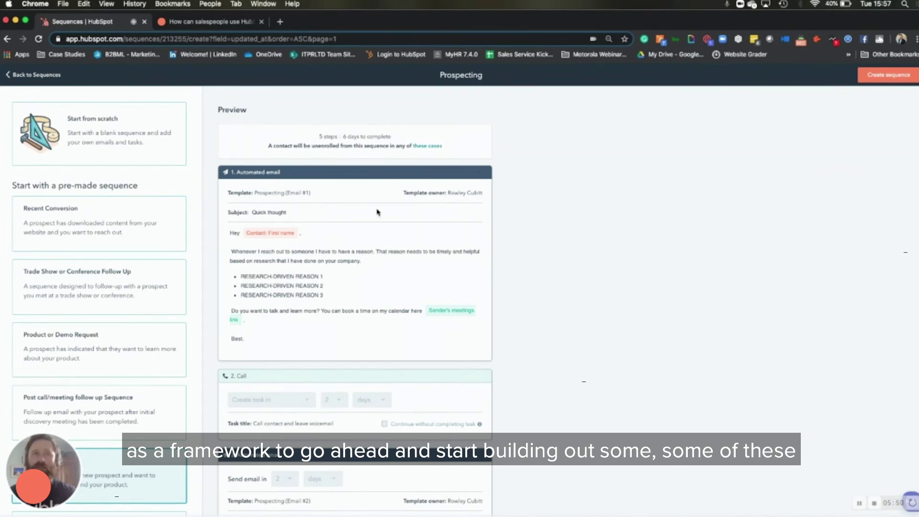
click(885, 79)
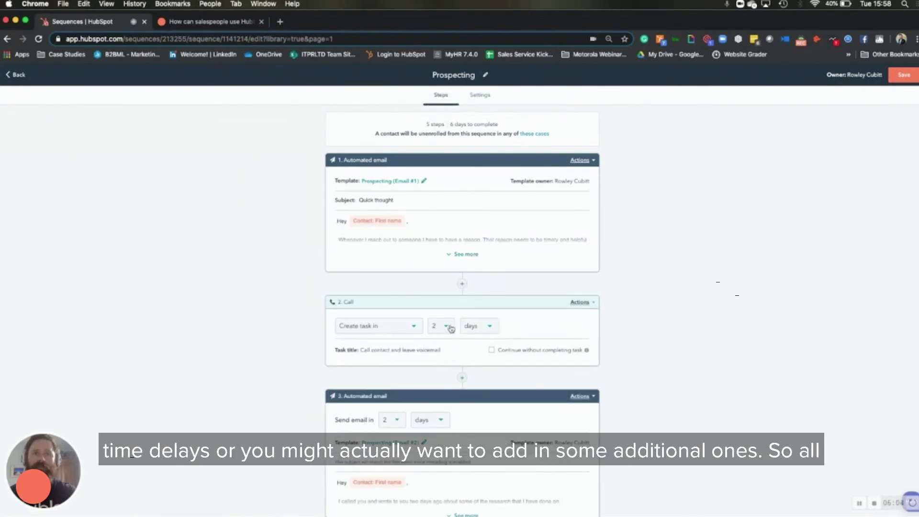
Insert a High-priority Sales Navigator InMail task, 'Send InMail', right after the first email.
click(462, 286)
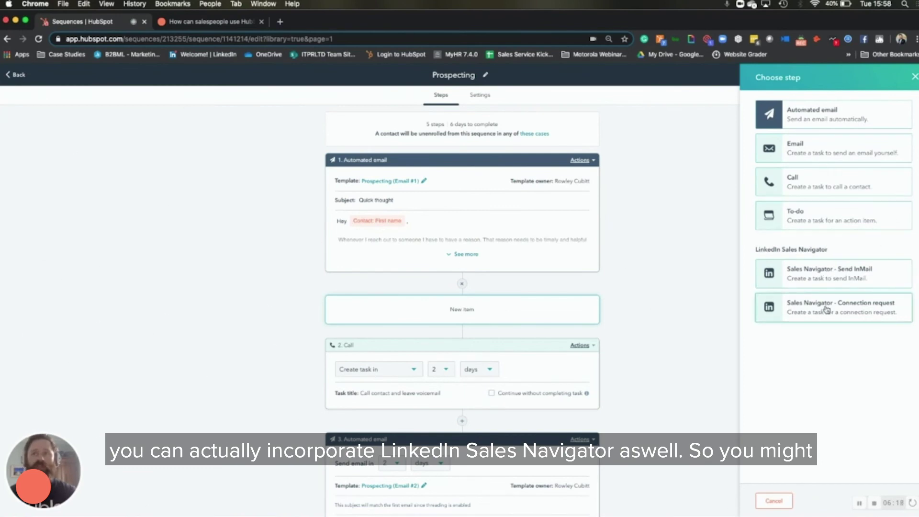
click(828, 278)
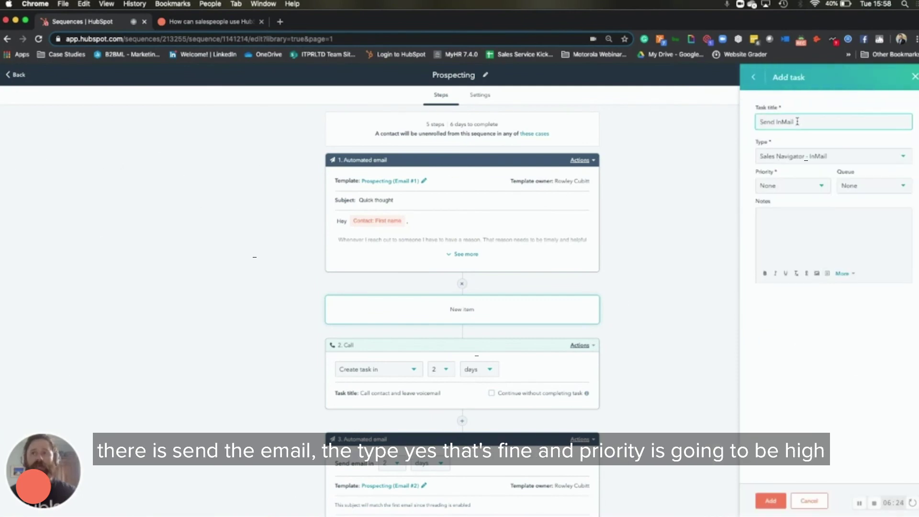
click(828, 157)
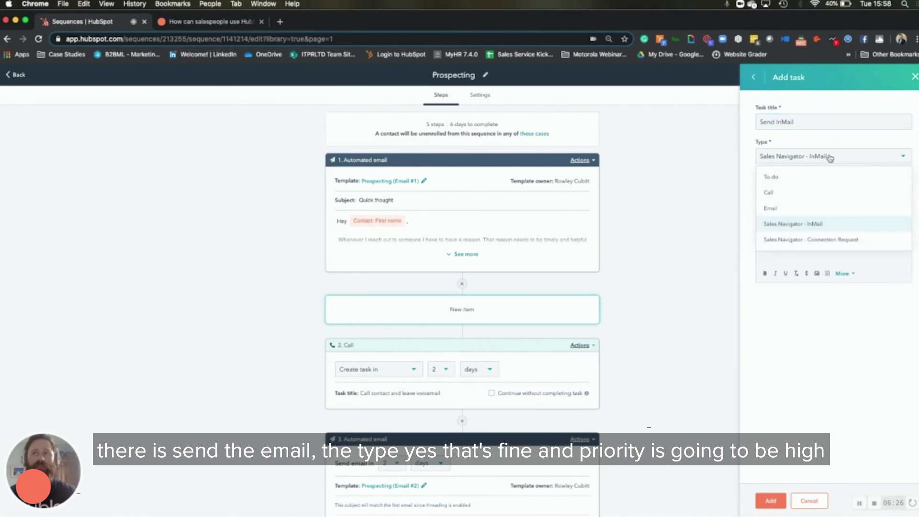
click(830, 158)
click(788, 192)
click(784, 222)
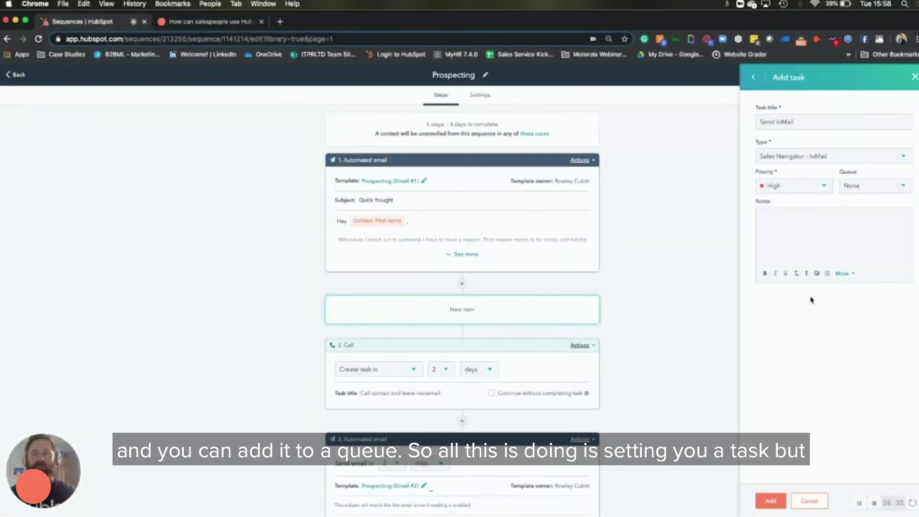
click(767, 501)
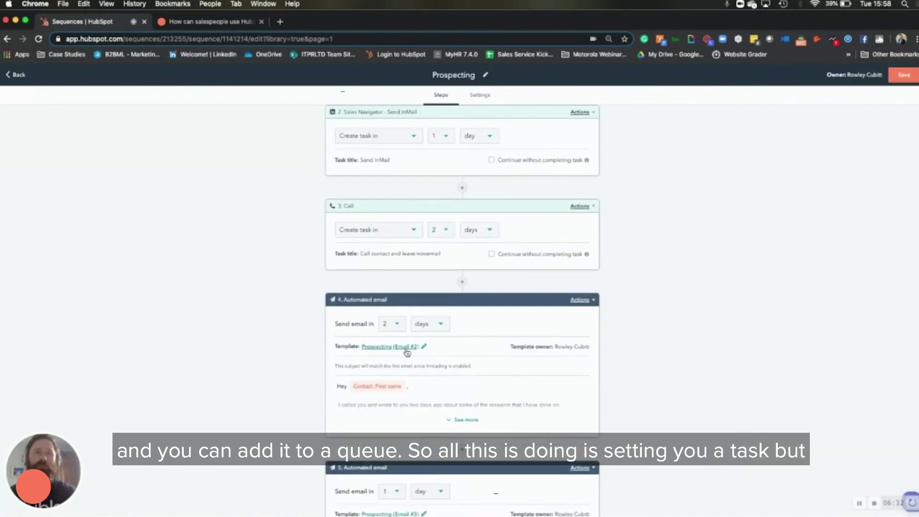
scroll(442, 281, up, 2)
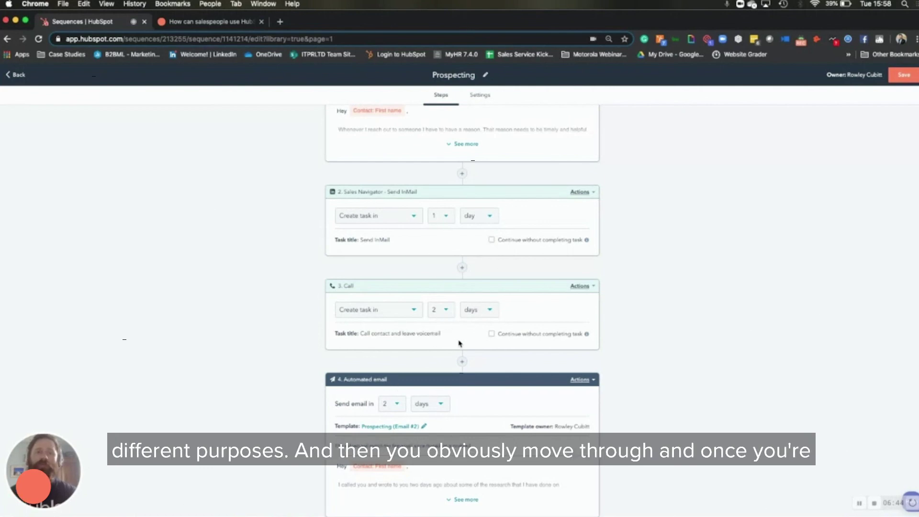
scroll(459, 344, down, 5)
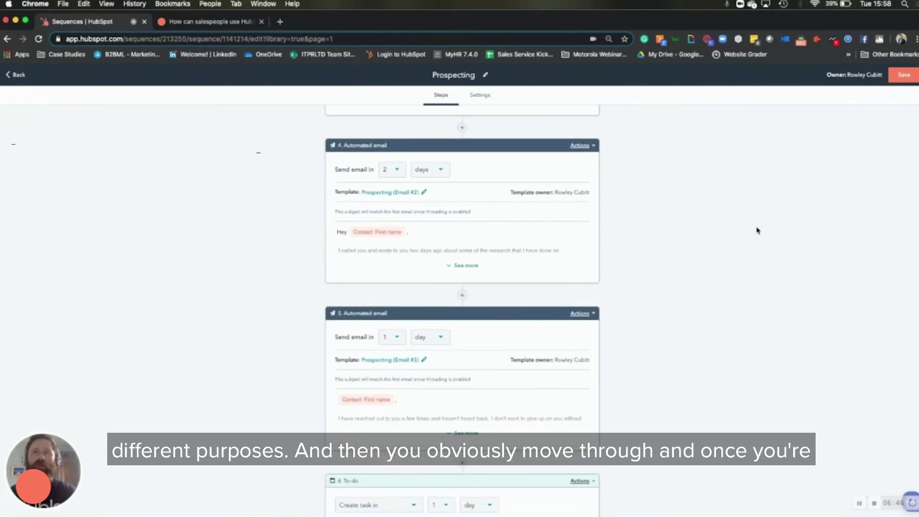
Append 'tests' to the sequence title to make 'Prospecting tests' and save.
click(488, 78)
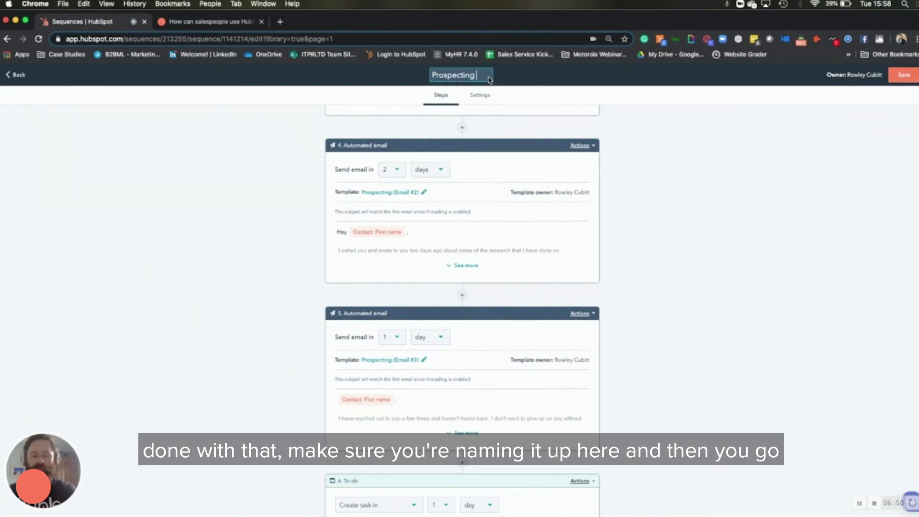
text(tests)
click(904, 75)
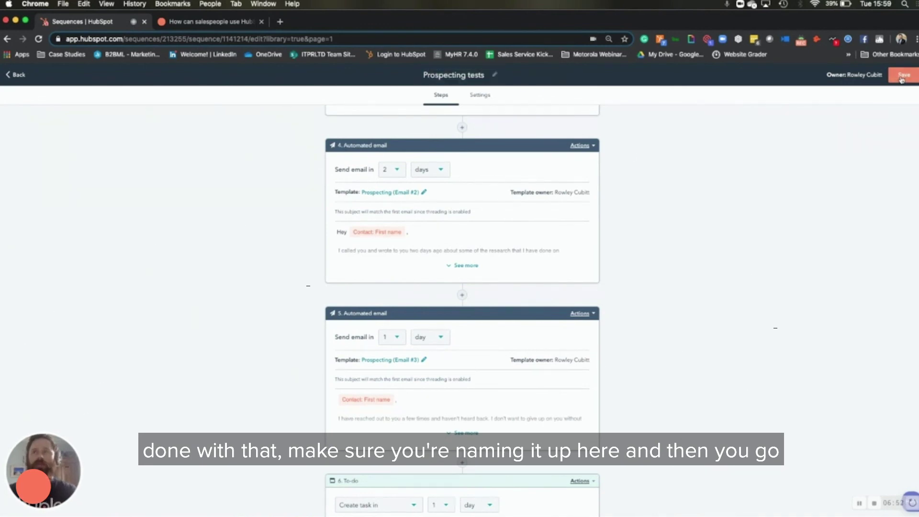